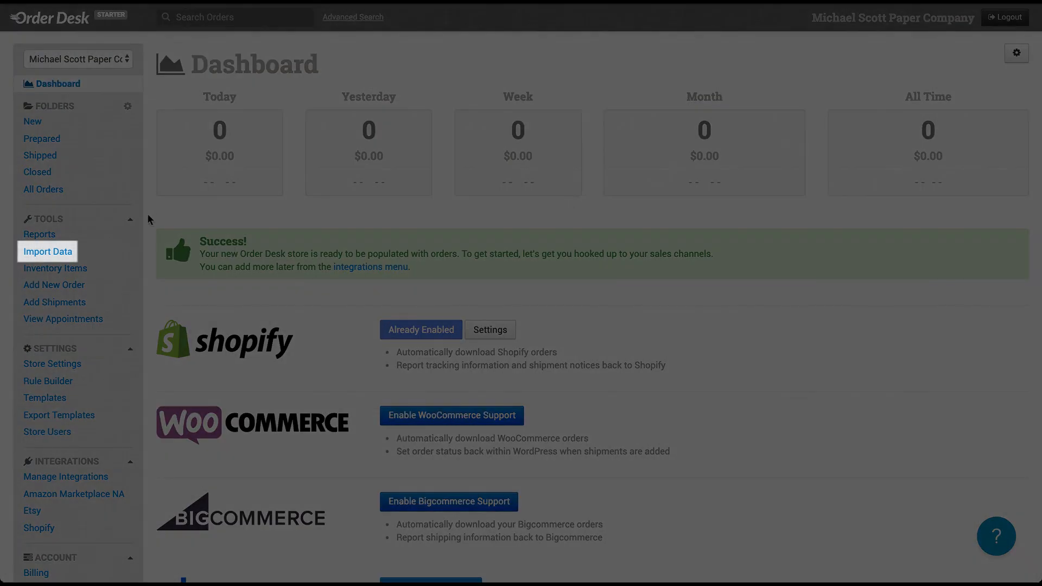
Start a new import template and name it "Pam's orders"
left_click(95, 254)
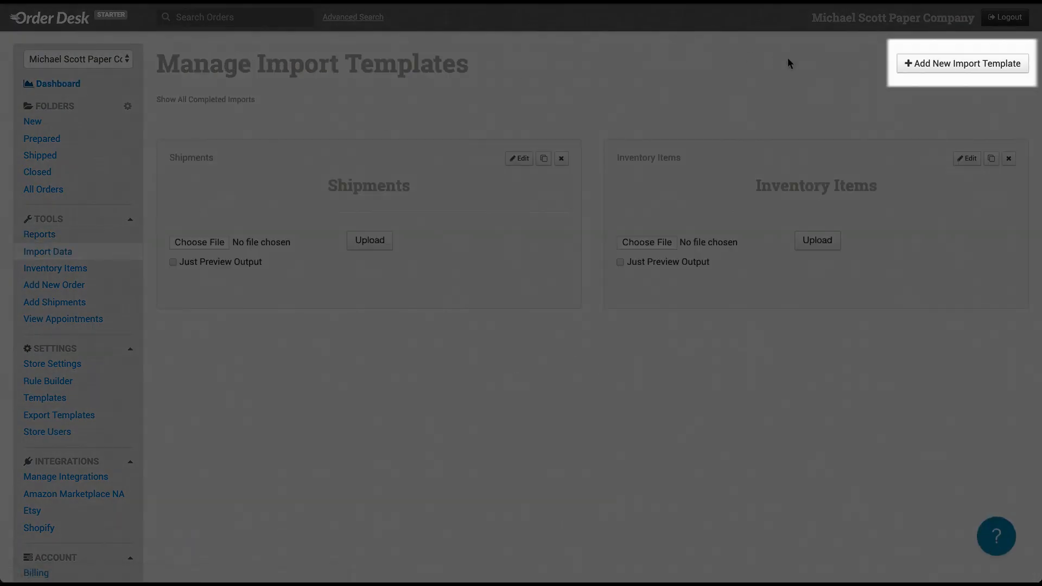
left_click(917, 70)
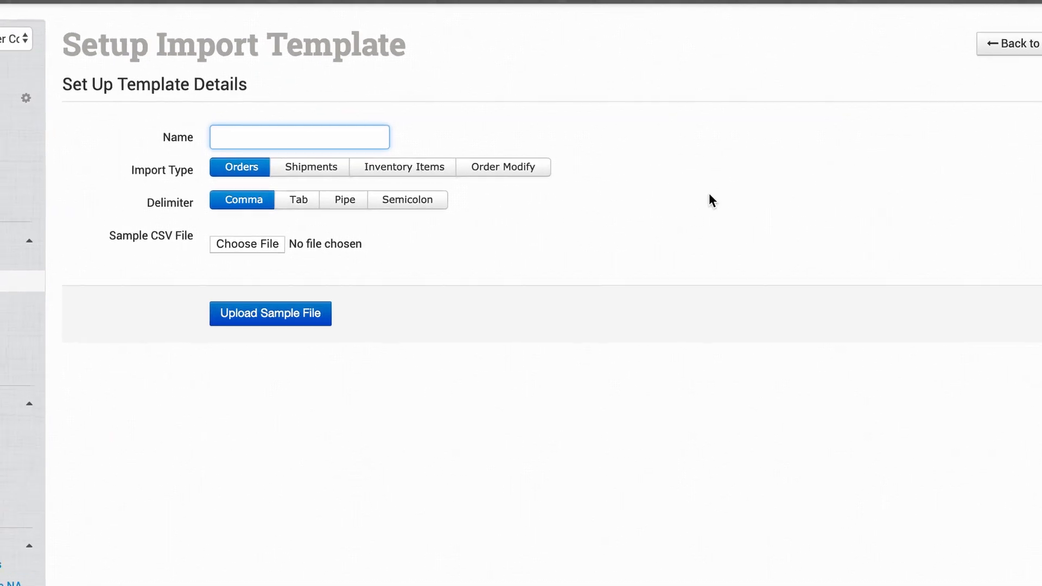
type("Pam's order")
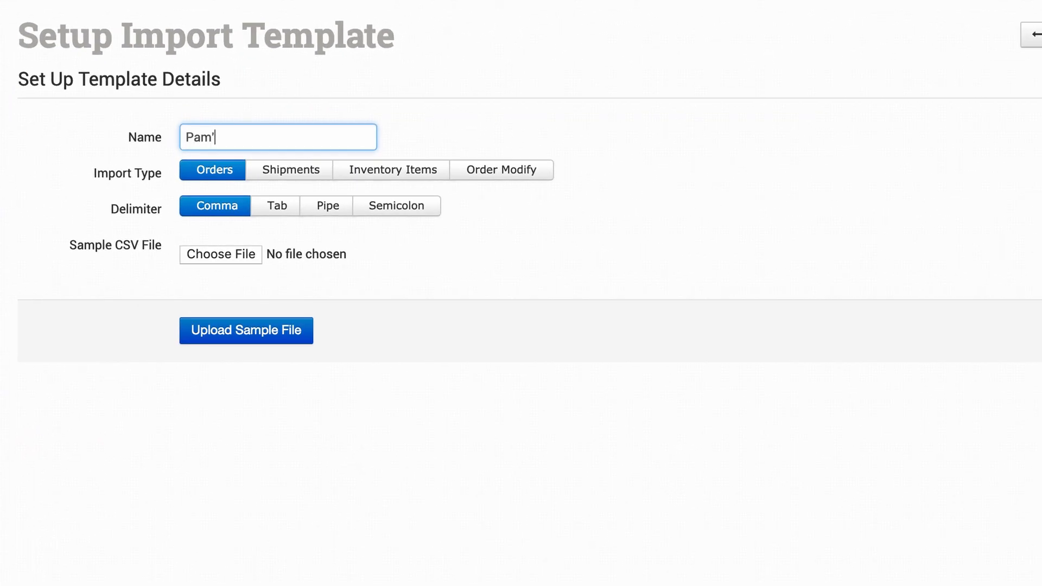
type("s")
left_click(659, 275)
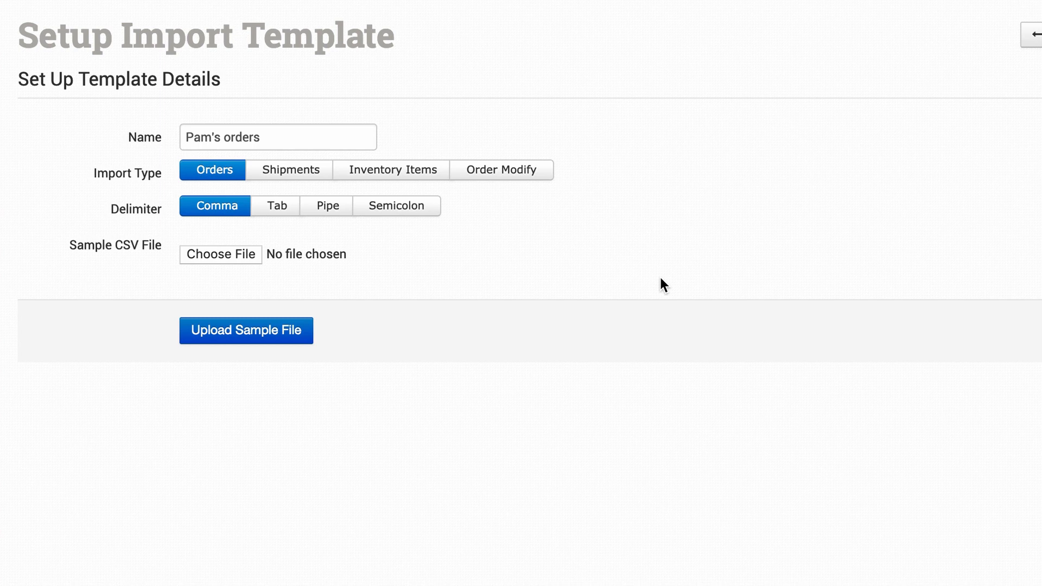
Choose mspc.csv as the template's sample CSV file and upload it
left_click(239, 258)
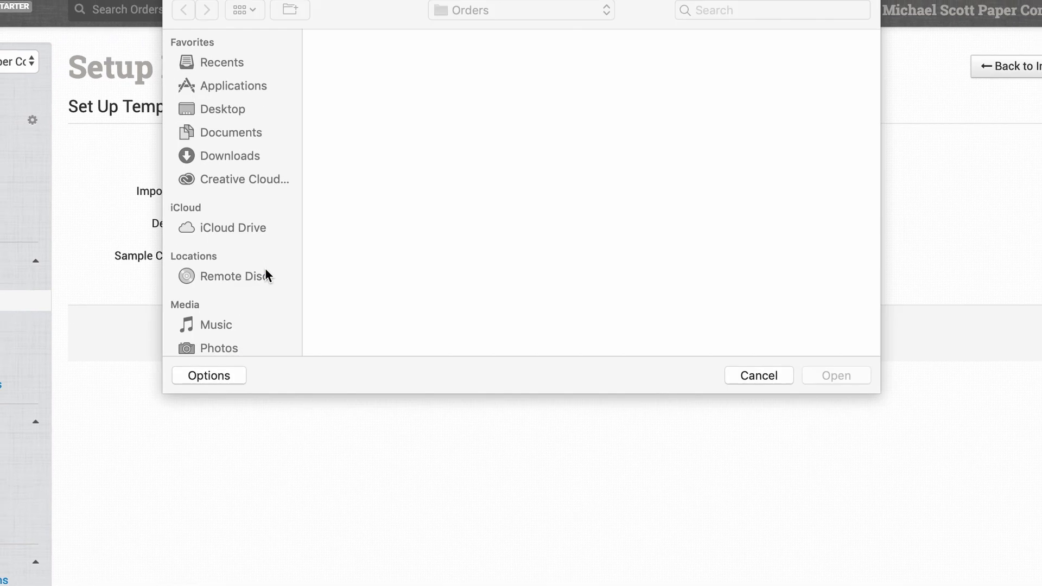
left_click(374, 80)
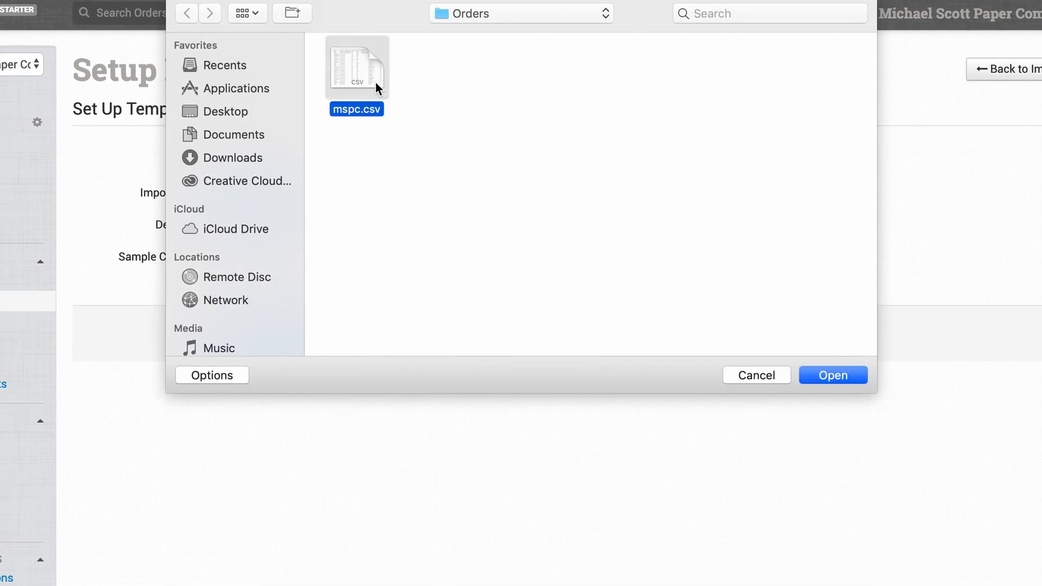
left_click(822, 381)
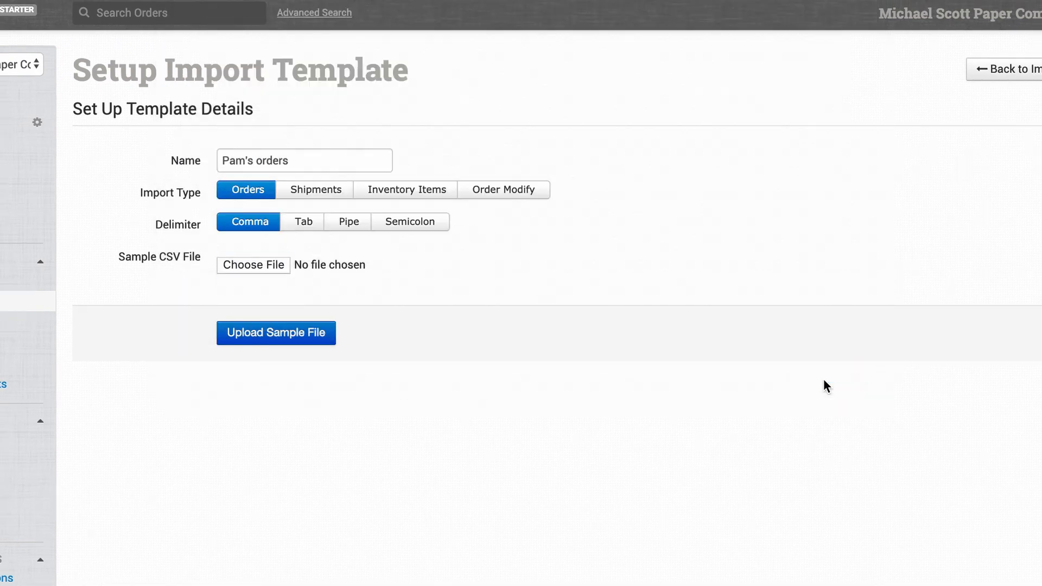
left_click(292, 333)
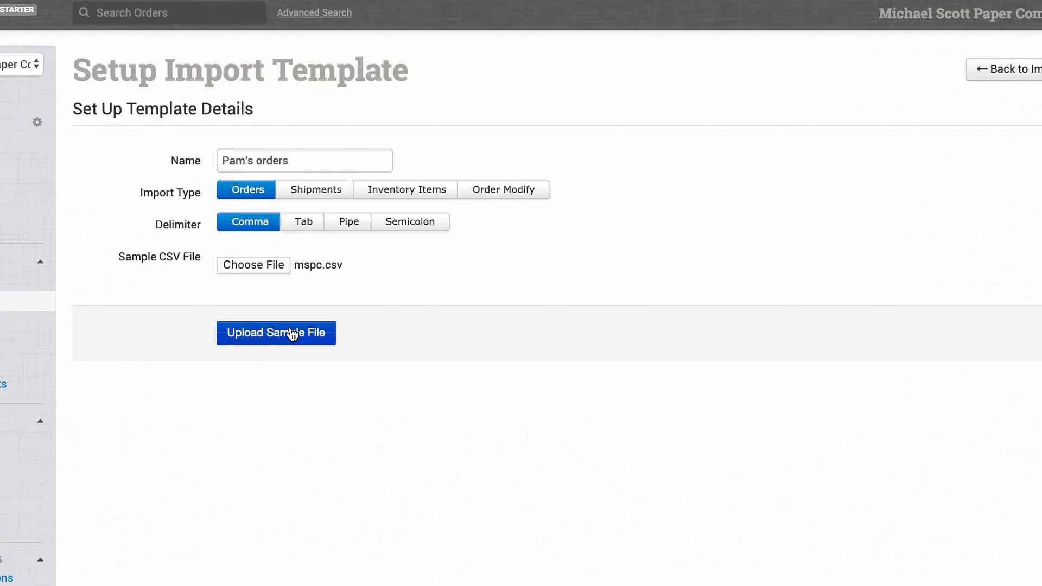
Reload the template's sample data from mspc.csv with the delimiter set to Comma
scroll(382, 465, "down", 1)
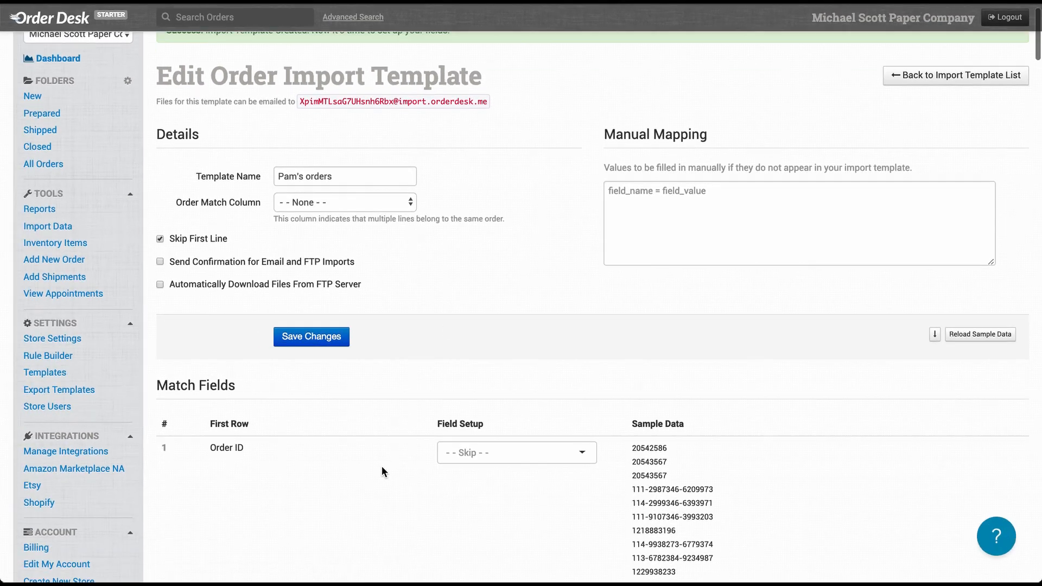
scroll(382, 471, "down", 5)
scroll(381, 471, "down", 5)
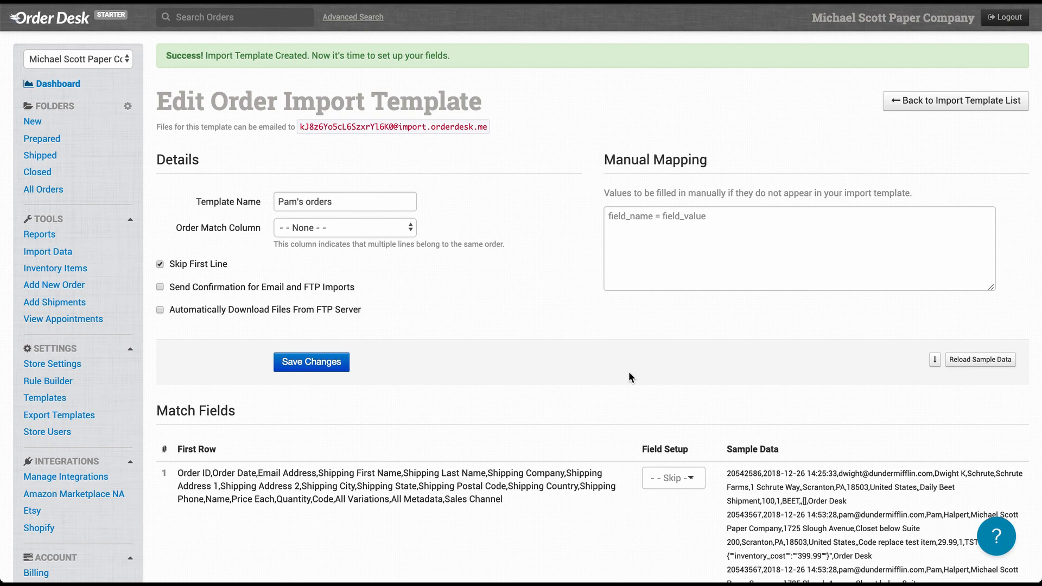
scroll(629, 372, "down", 20)
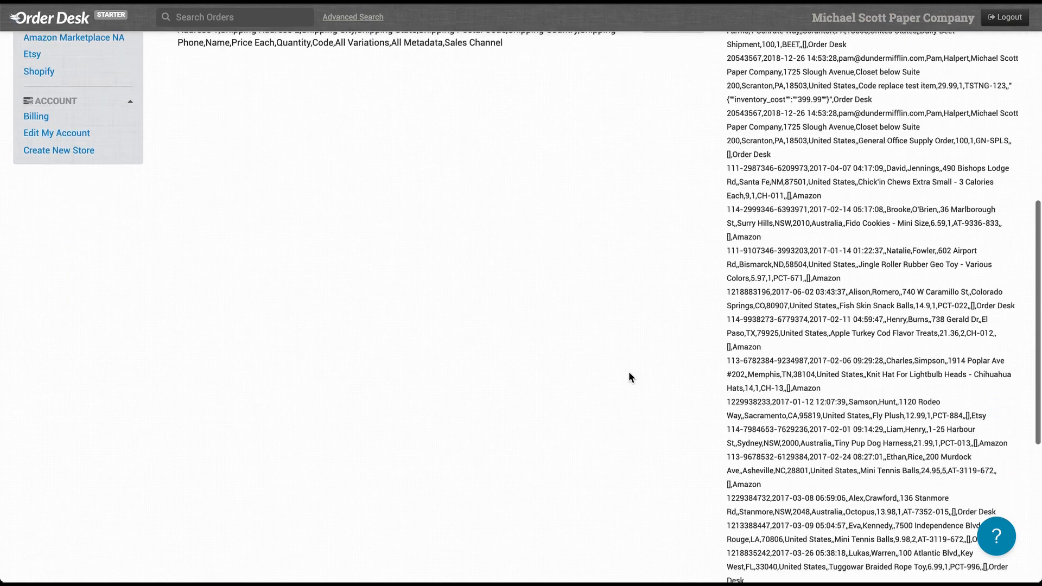
scroll(629, 377, "up", 20)
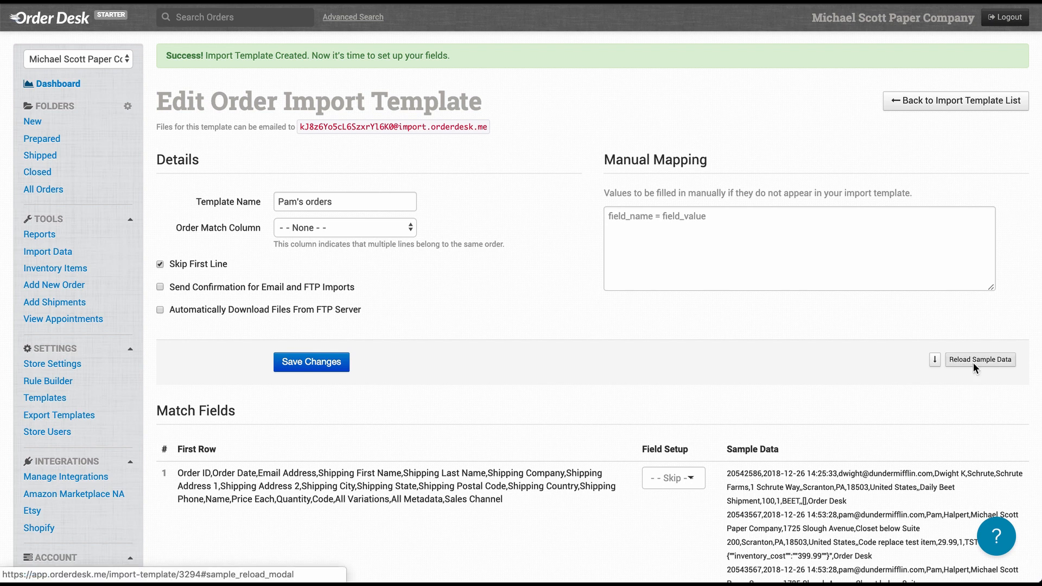
left_click(972, 362)
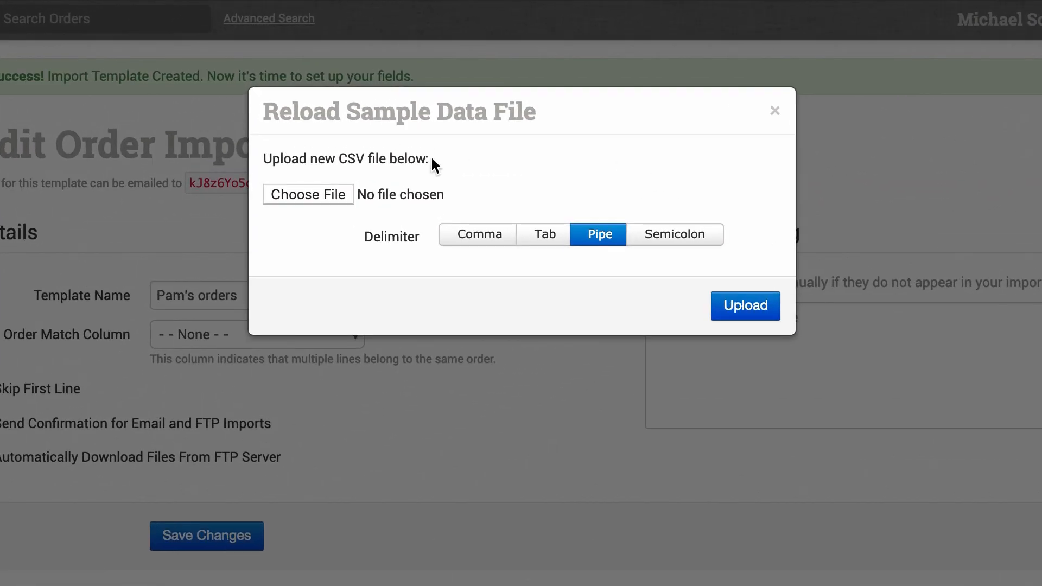
left_click(325, 197)
left_click(332, 119)
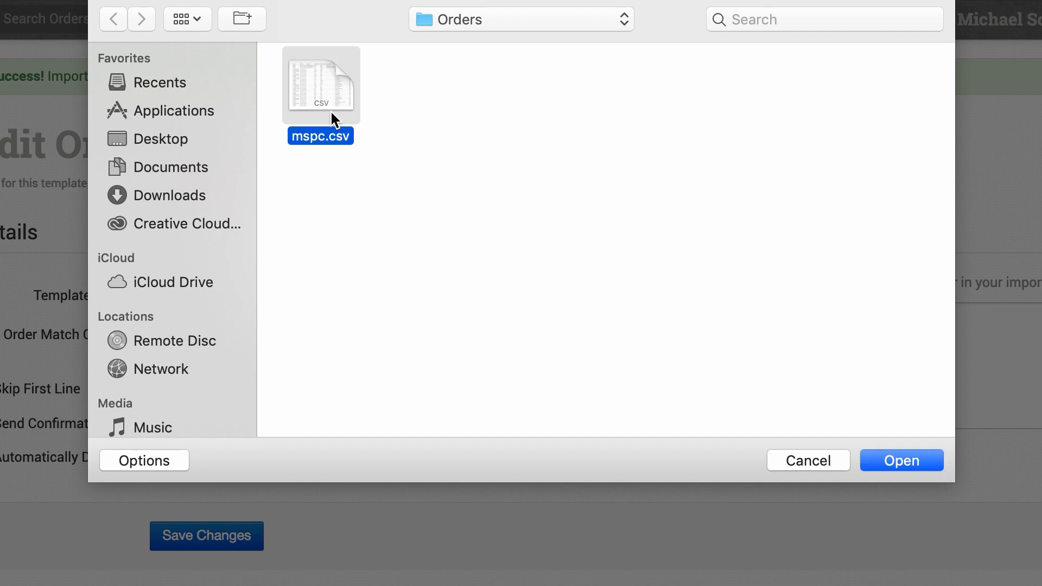
left_click(879, 460)
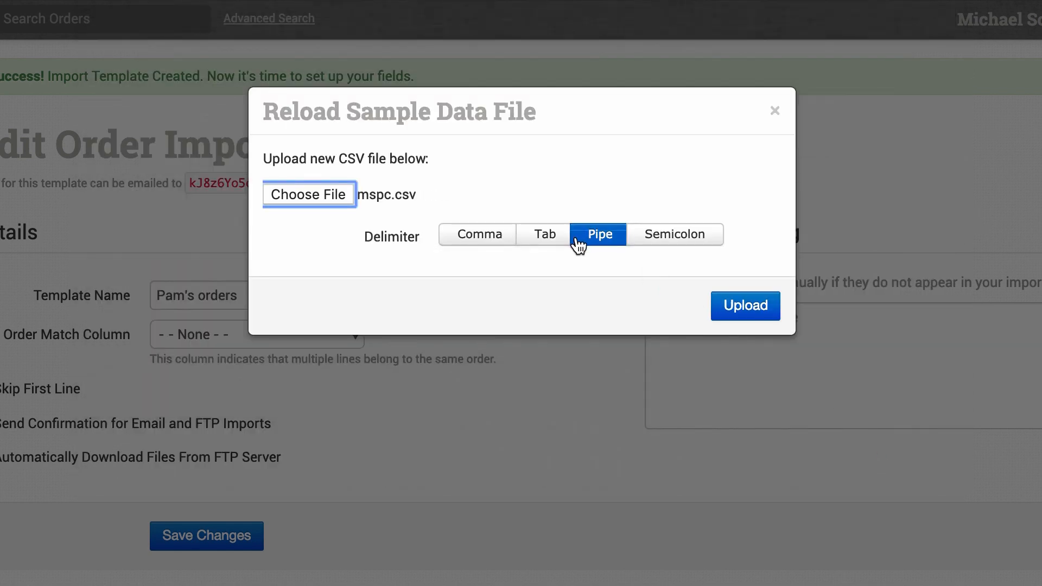
left_click(487, 235)
left_click(745, 319)
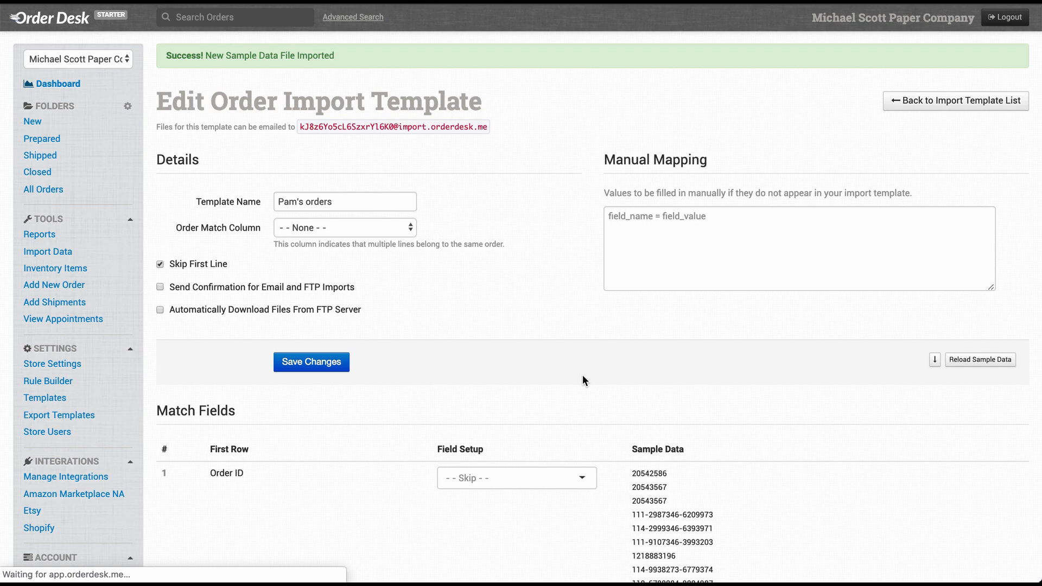
Set the template's Order Match Column to Column 1
scroll(582, 380, "down", 3)
scroll(582, 380, "down", 5)
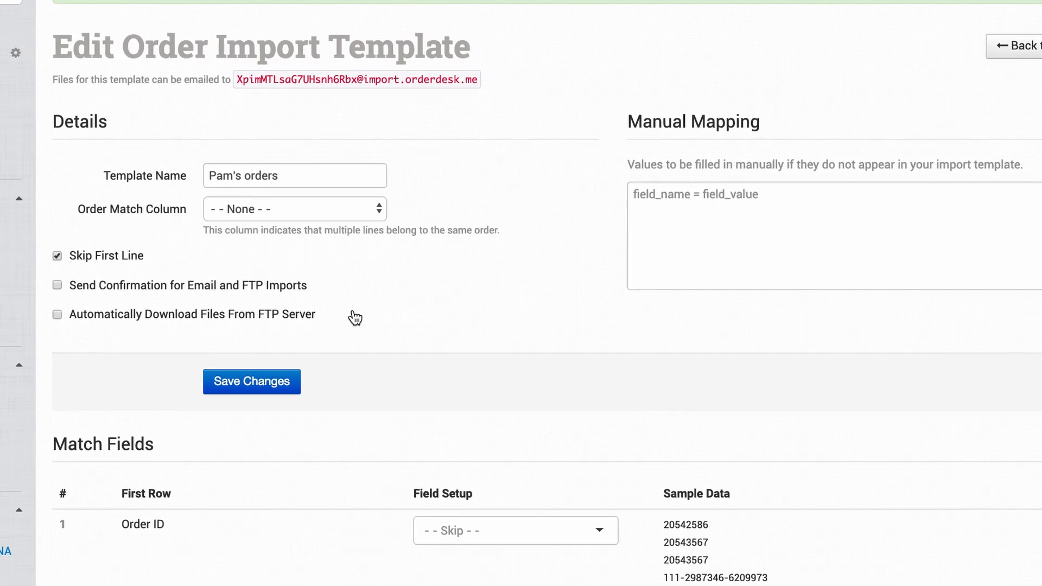
left_click(343, 214)
left_click(342, 222)
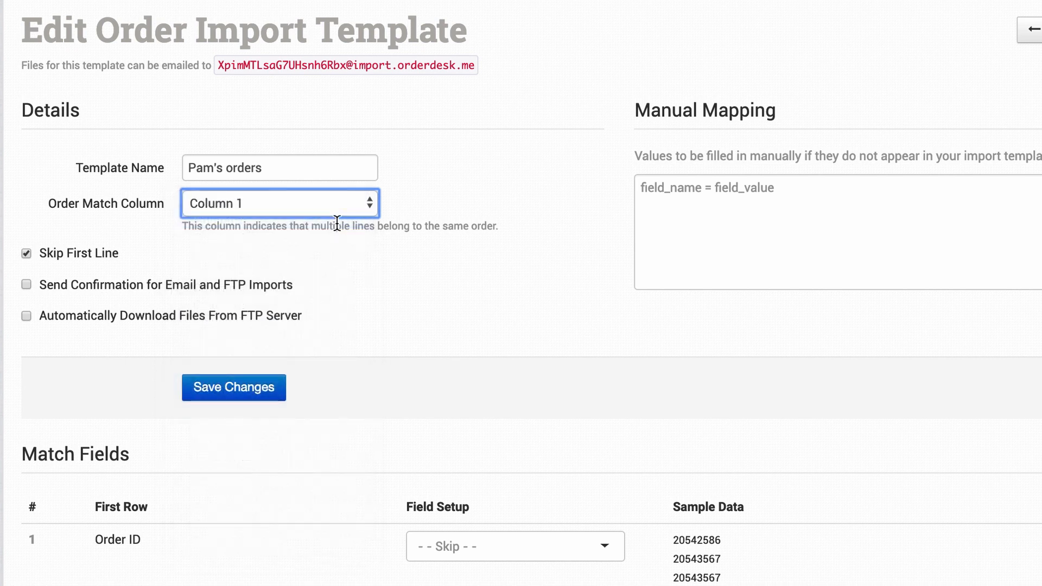
left_click(321, 380)
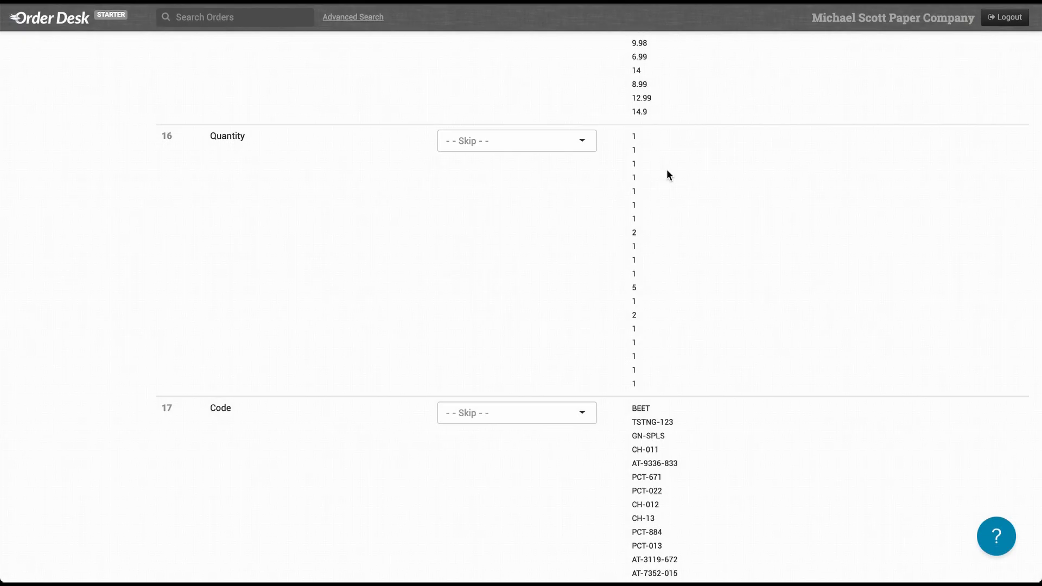
Map the Quantity column to the matching quantity field and the Code column to Product Code
left_click(554, 148)
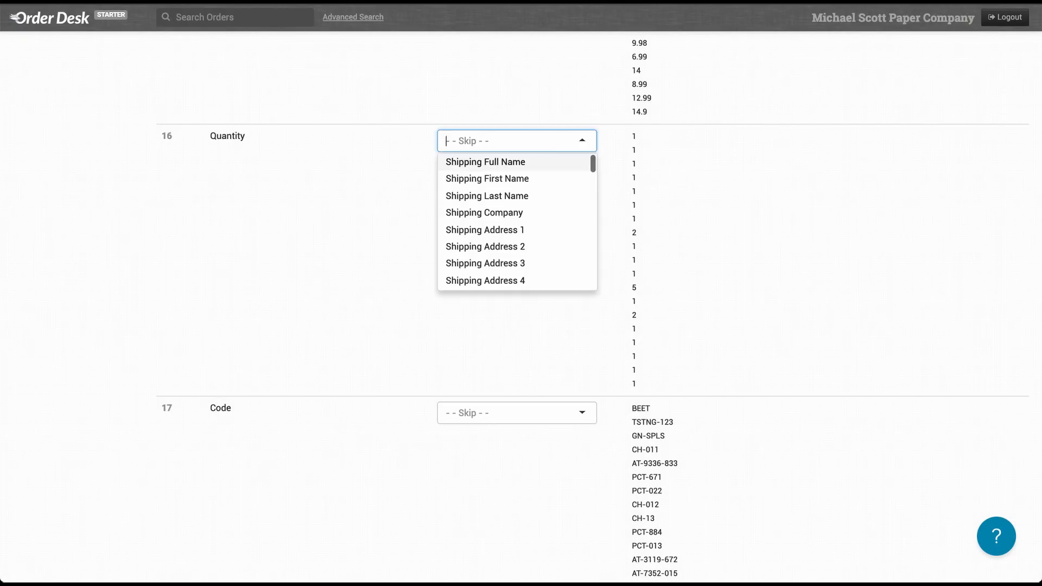
type("quan")
left_click(542, 158)
scroll(519, 262, "down", 4)
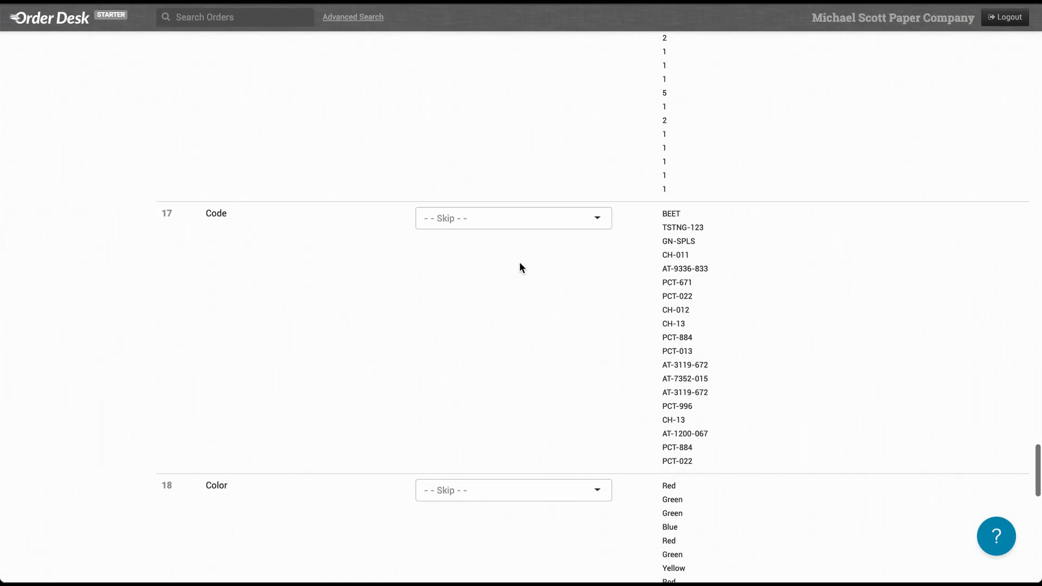
left_click(515, 217)
type("code")
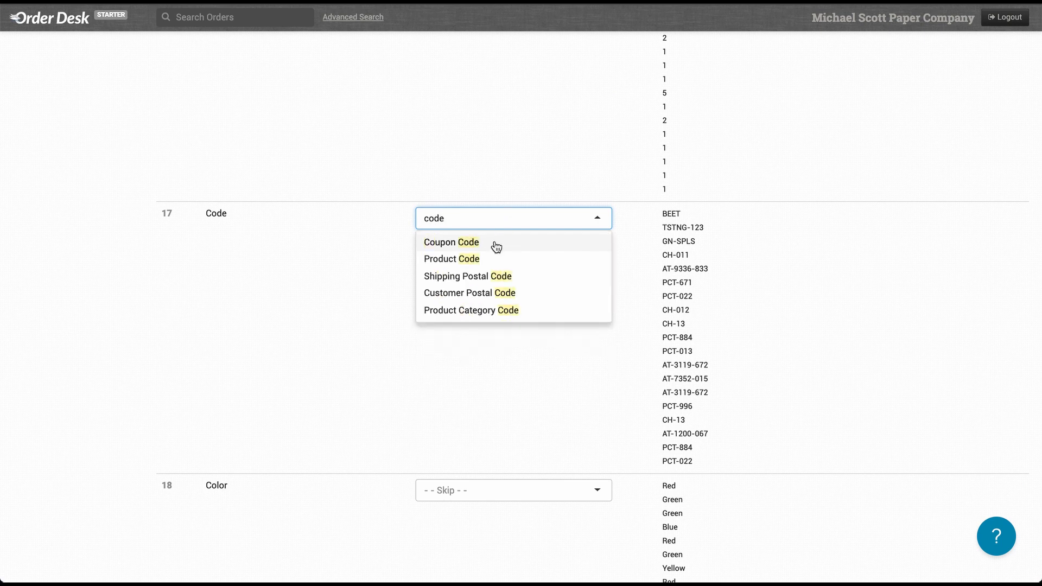
left_click(490, 257)
Map the Color column to Product Variation with the field value product.variation|Color
scroll(490, 254, "down", 1)
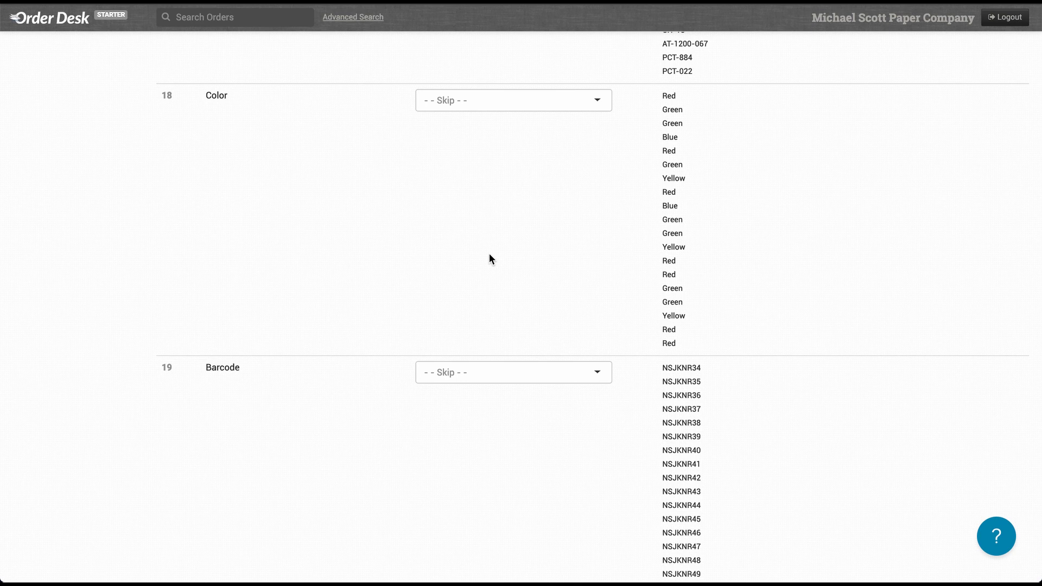
left_click(499, 102)
type("var")
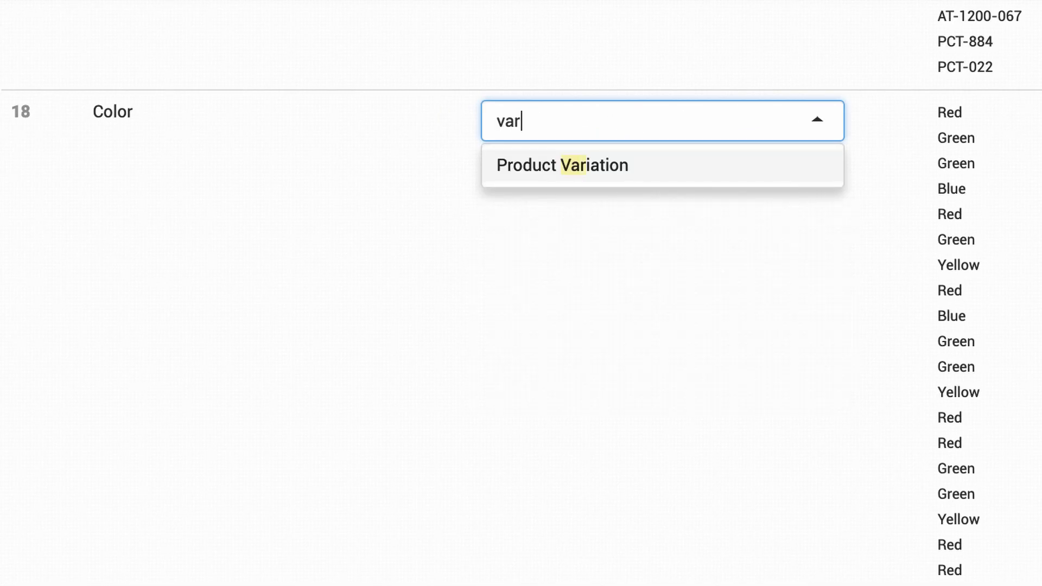
left_click(634, 175)
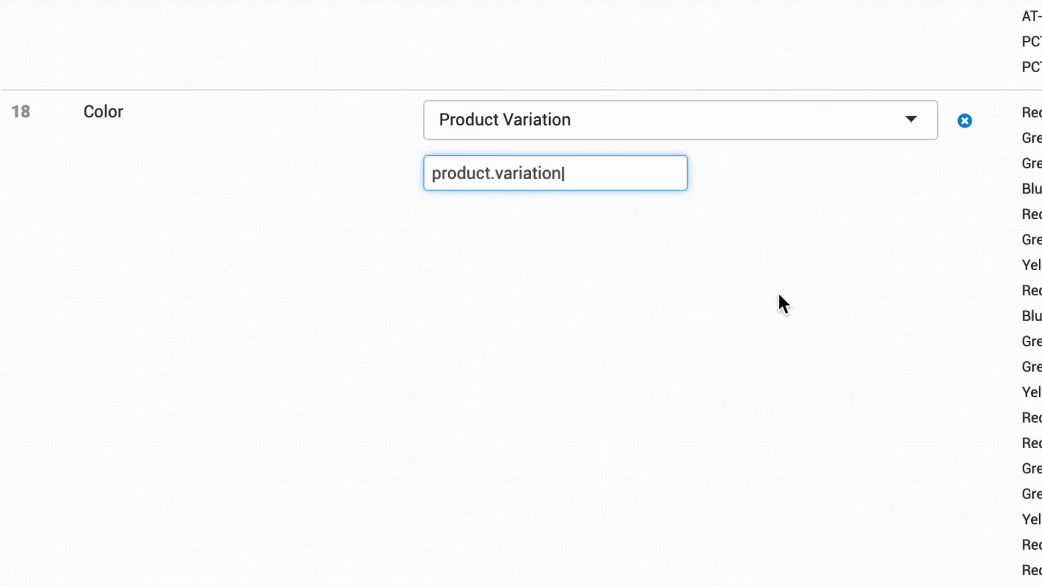
type("|Color")
Map the Barcode column to Product Metadata with the field value product.metadata|barcode
scroll(521, 293, "down", 10)
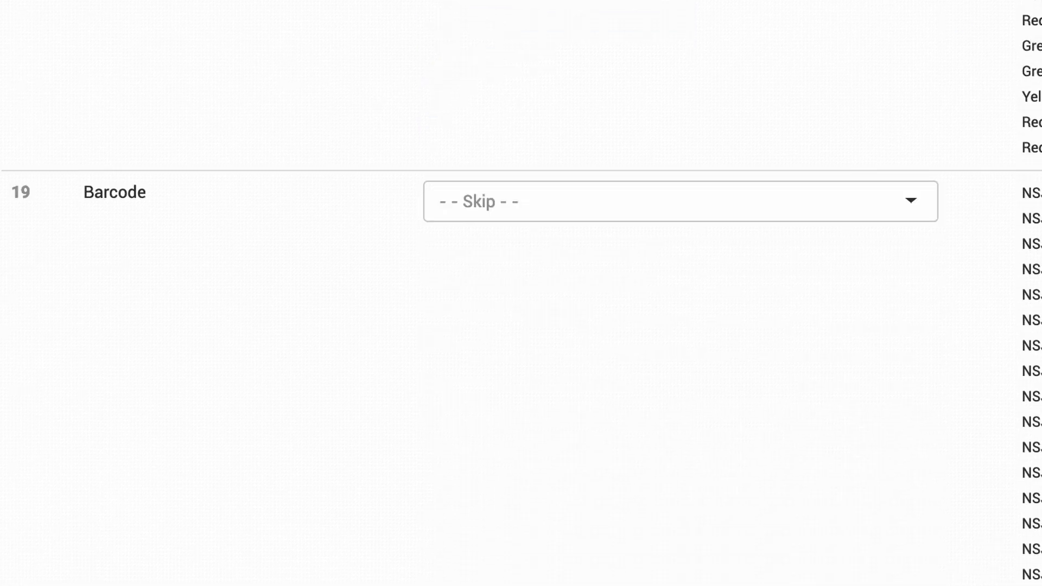
left_click(674, 198)
type("meta")
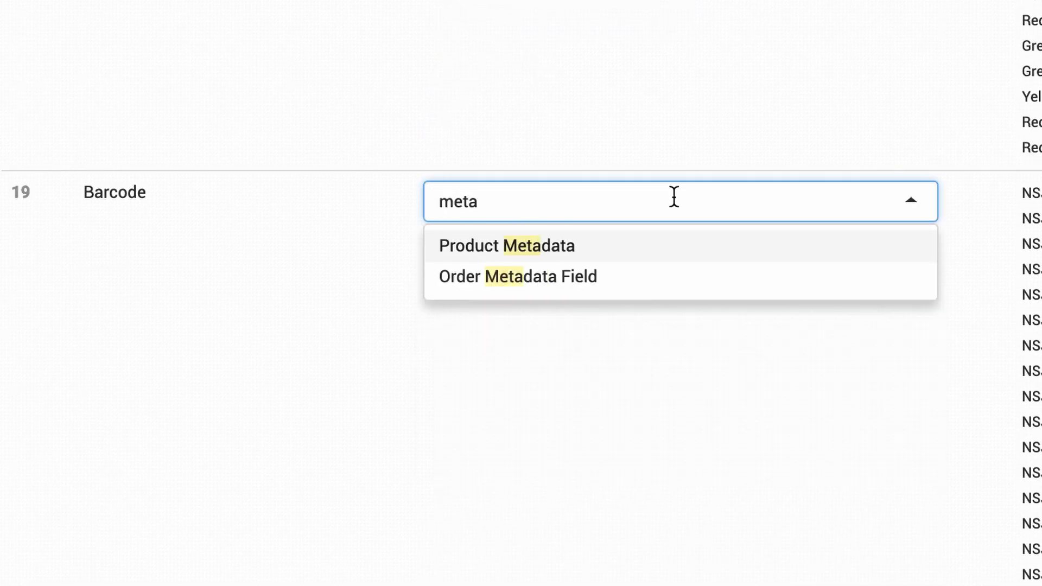
left_click(613, 250)
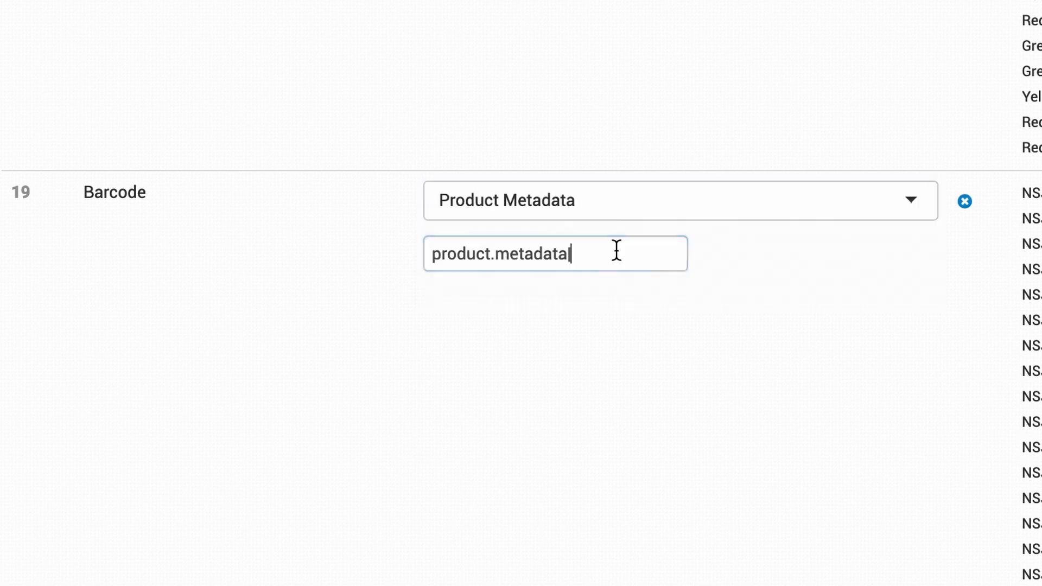
type("|barcode")
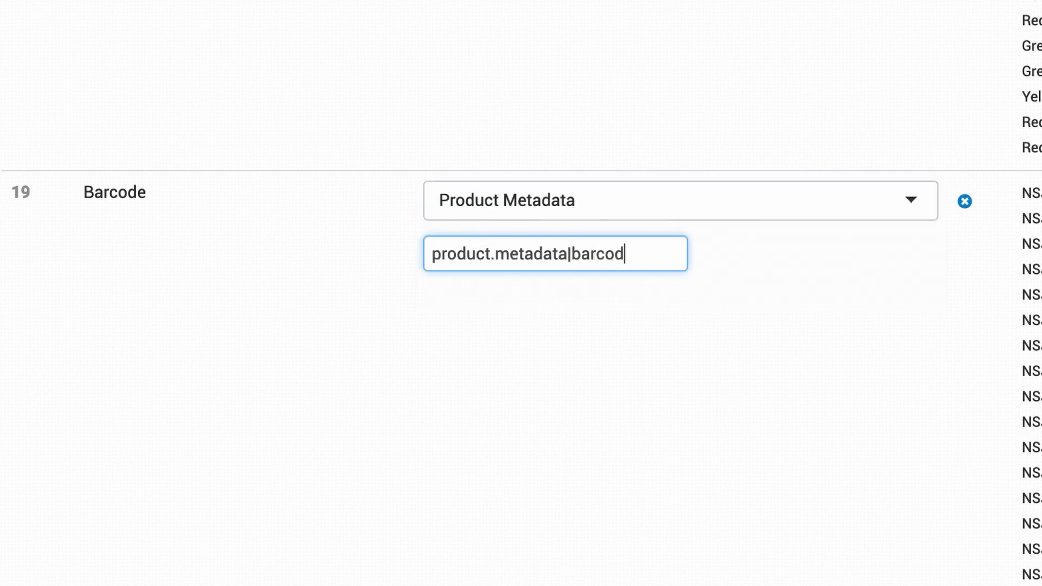
Save the import template's changes, leaving the Sales Channel column skipped
scroll(492, 487, "down", 5)
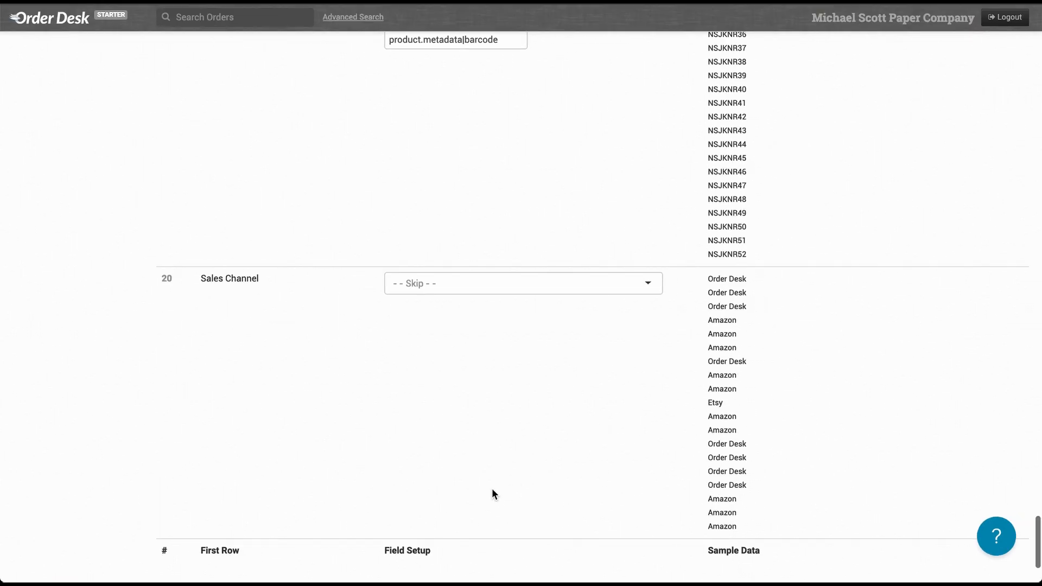
scroll(492, 488, "down", 3)
left_click(314, 470)
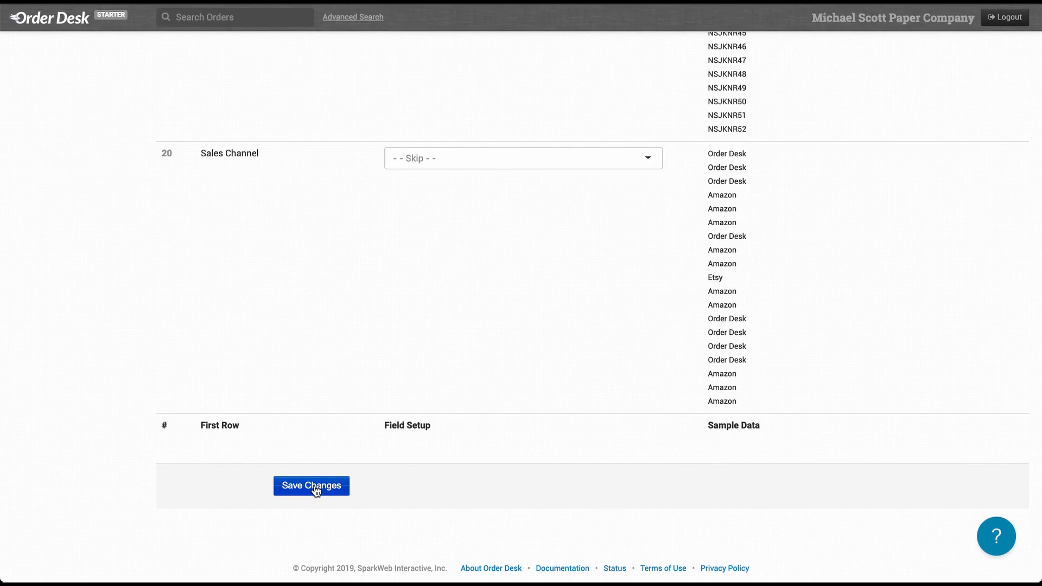